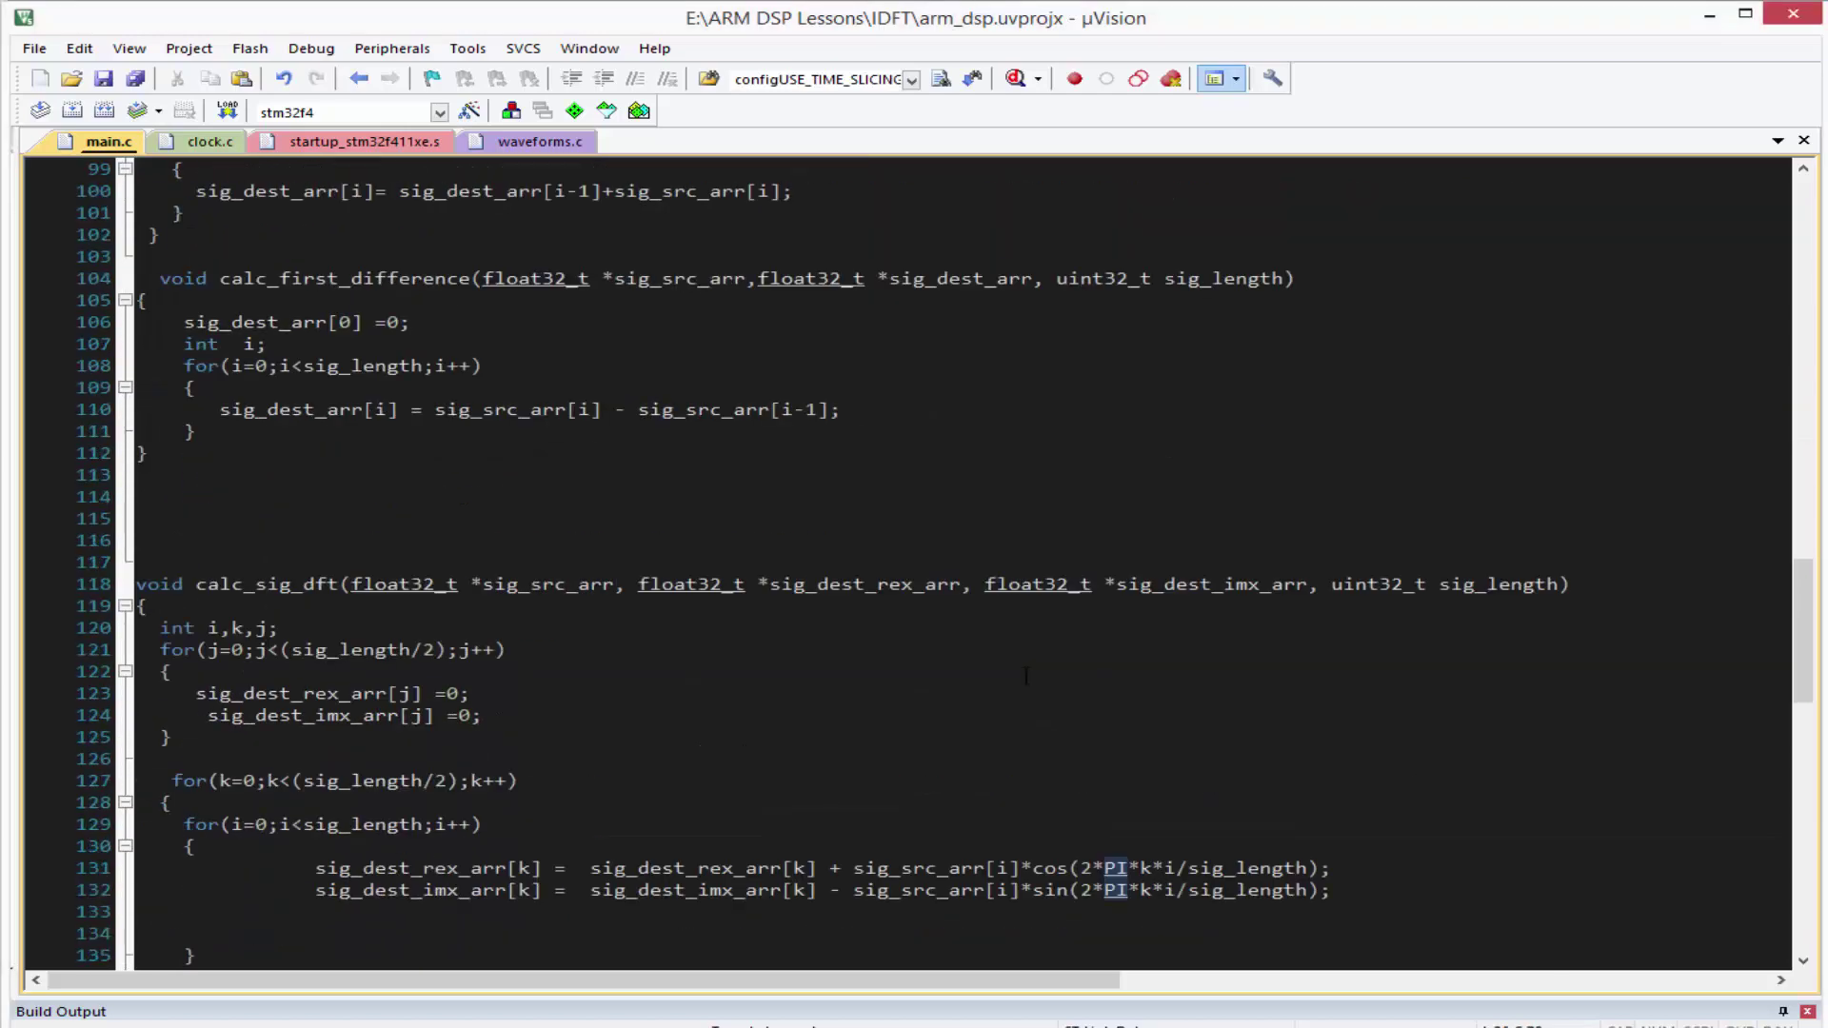
{"action": "scroll", "coordinate": [1025, 675], "scroll_direction": "down", "scroll_amount": 5}
{"action": "scroll", "coordinate": [1025, 674], "scroll_direction": "down", "scroll_amount": 3}
{"action": "scroll", "coordinate": [1025, 674], "scroll_direction": "down", "scroll_amount": 3}
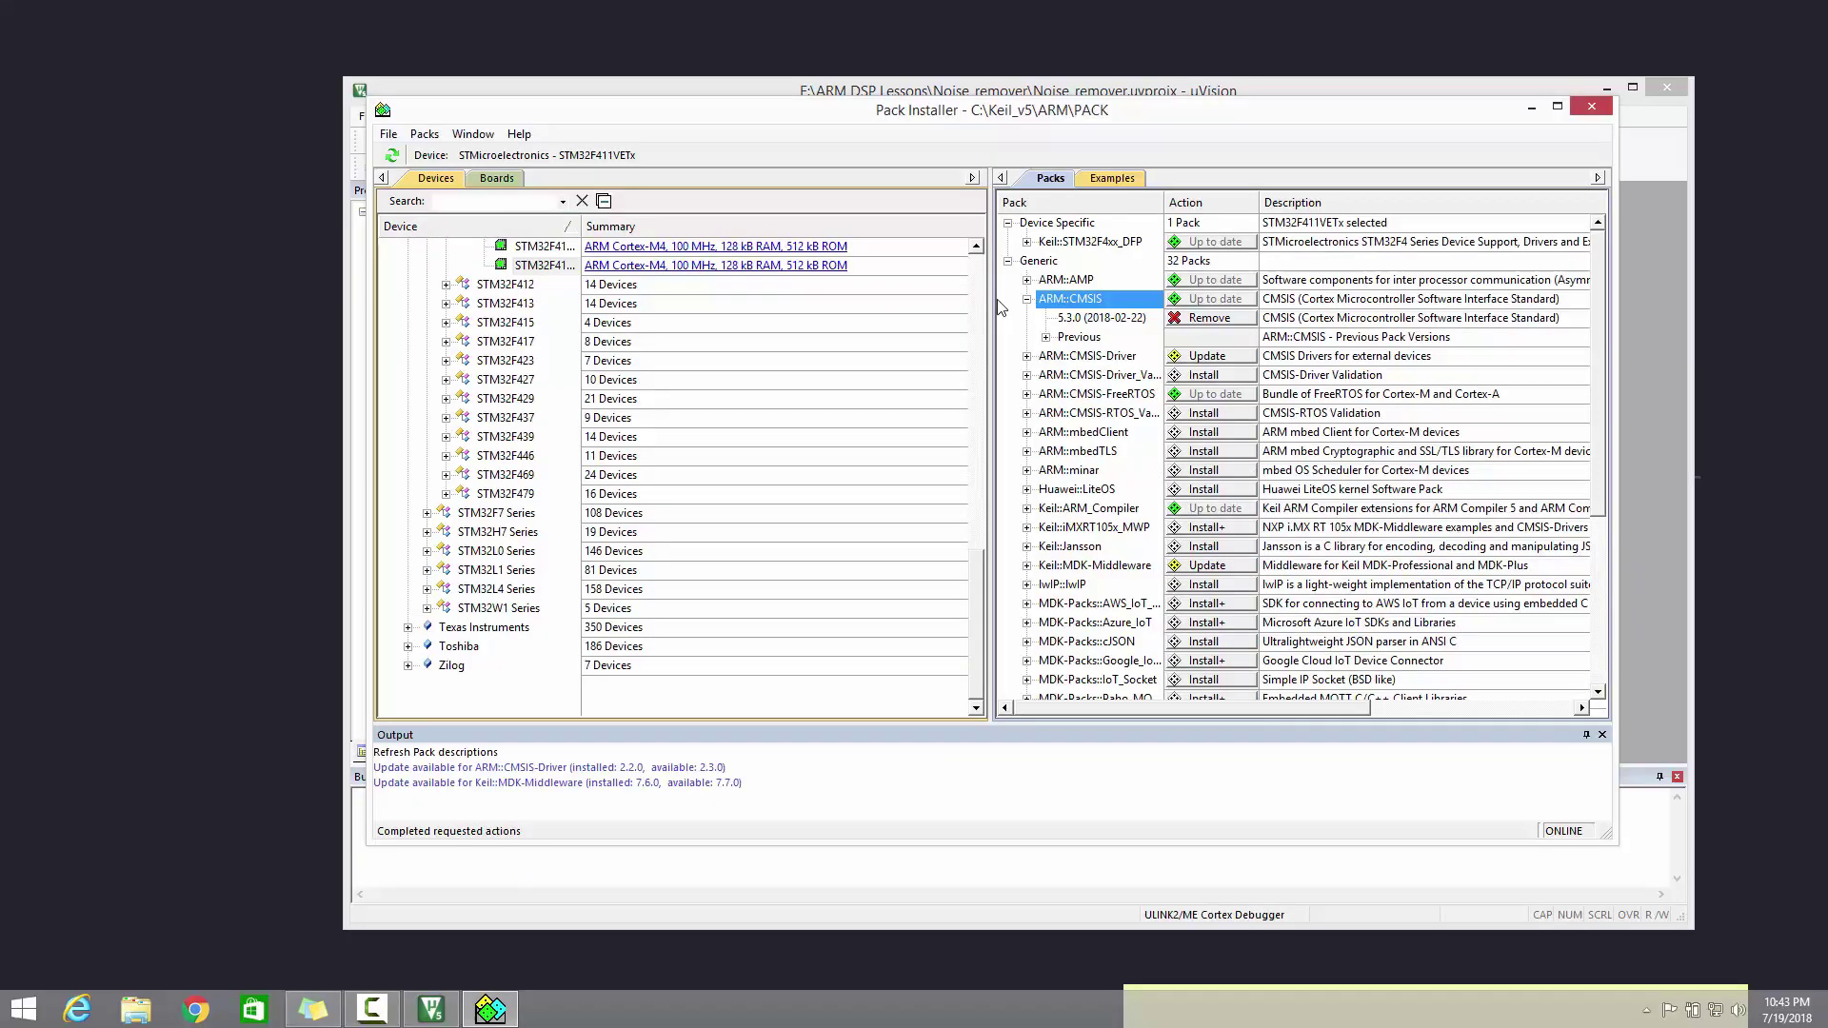
Collapse the ARM::CMSIS pack entry and widen the Pack column to show full names.
{"action": "left_click", "coordinate": [1027, 298]}
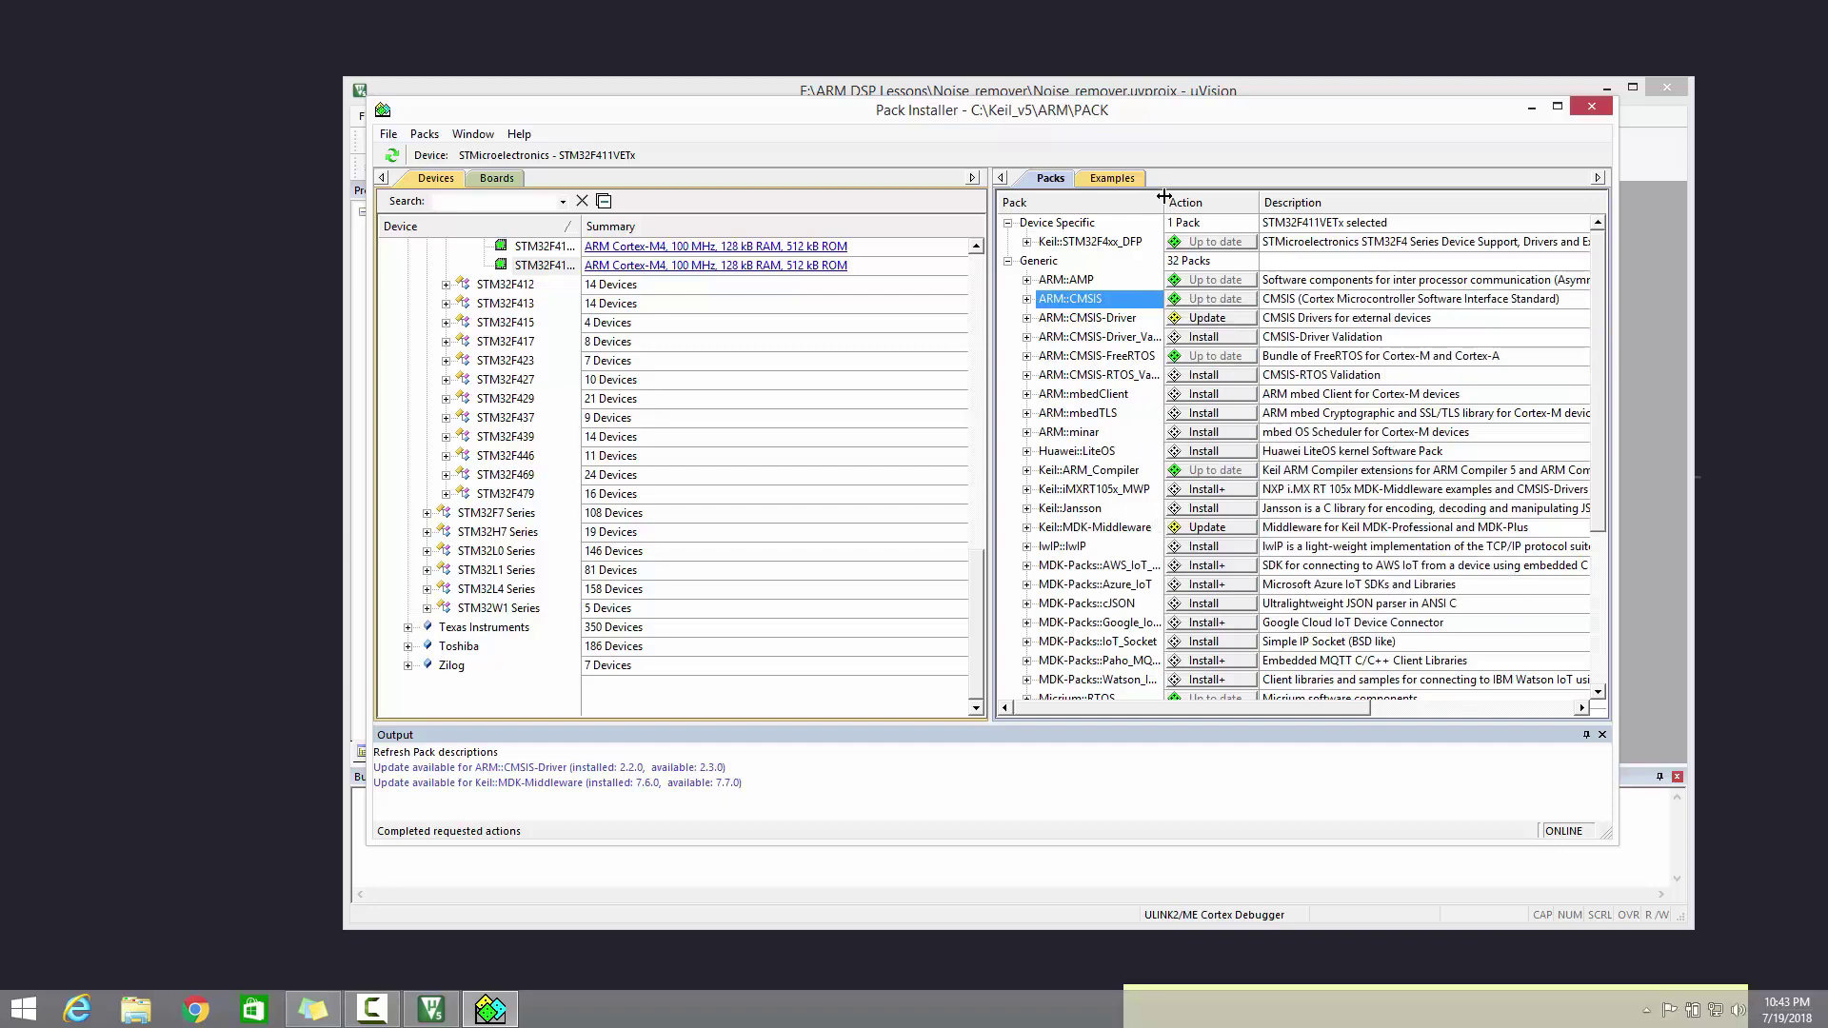
{"action": "left_click_drag", "start_coordinate": [1165, 199], "coordinate": [1297, 198]}
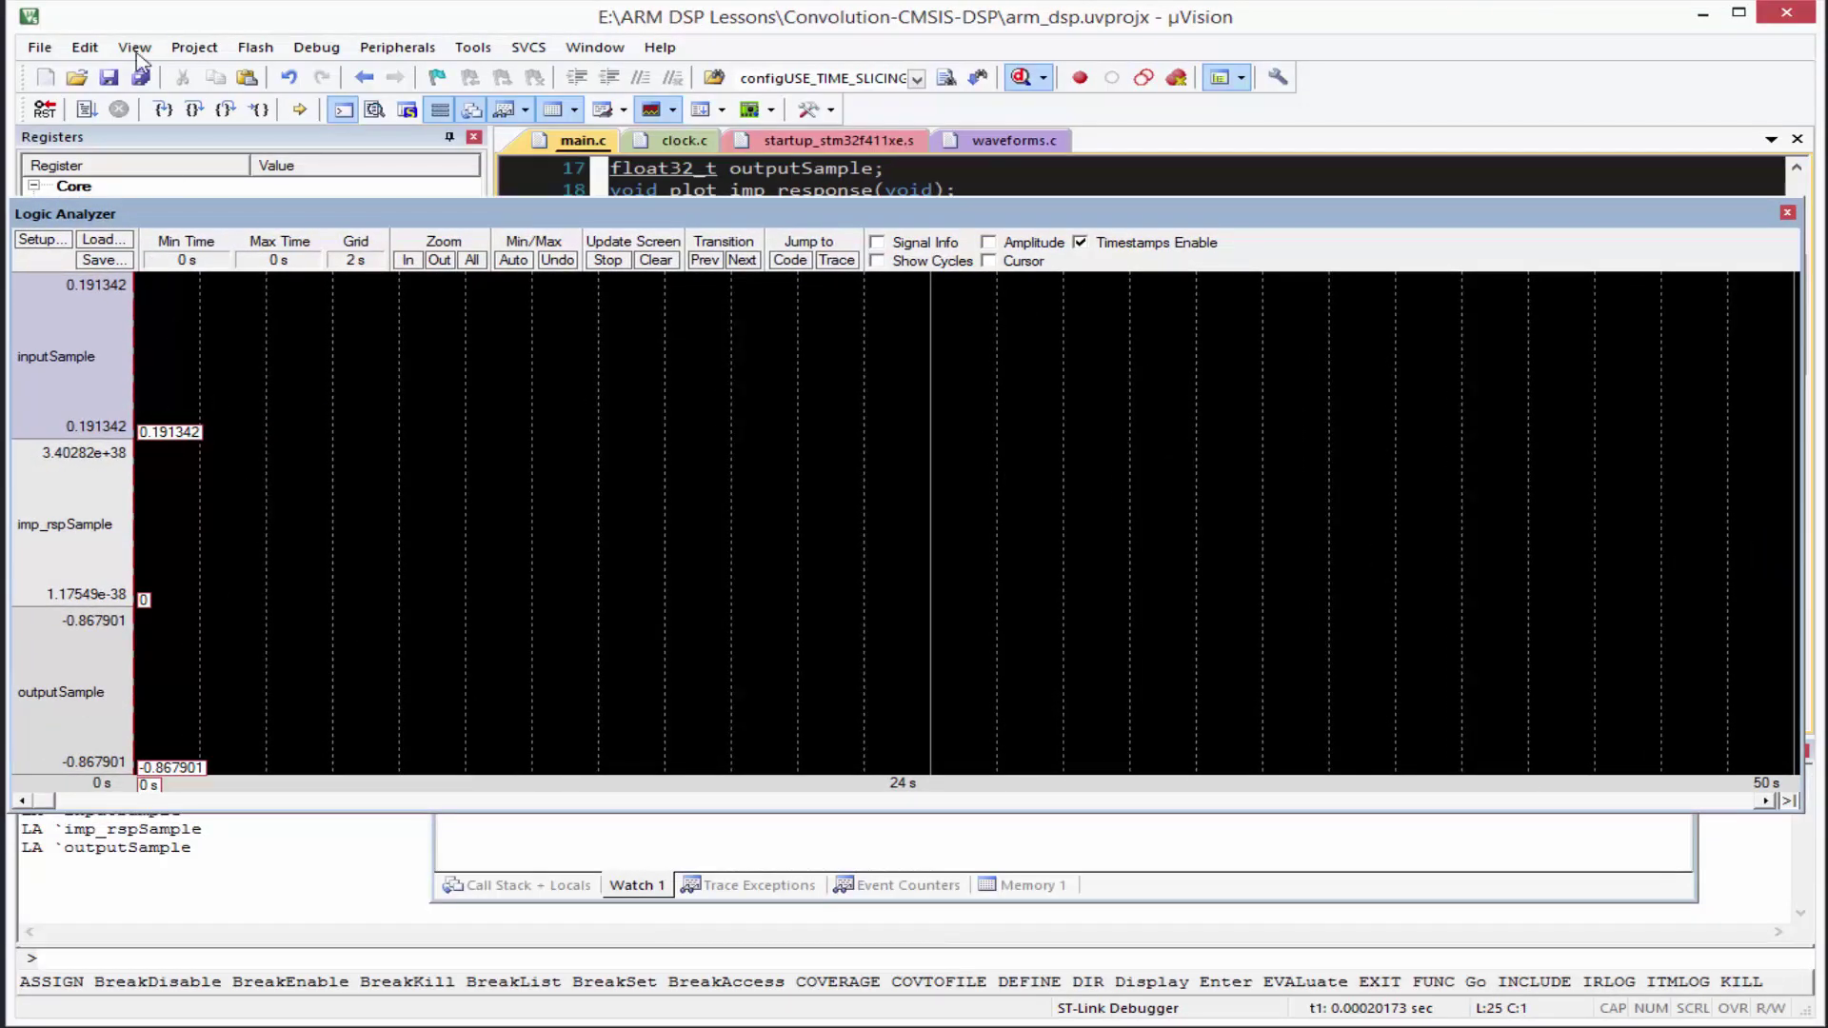
Run the convolution firmware and zoom the Logic Analyzer in three times to show individual wave cycles.
{"action": "left_click", "coordinate": [91, 111]}
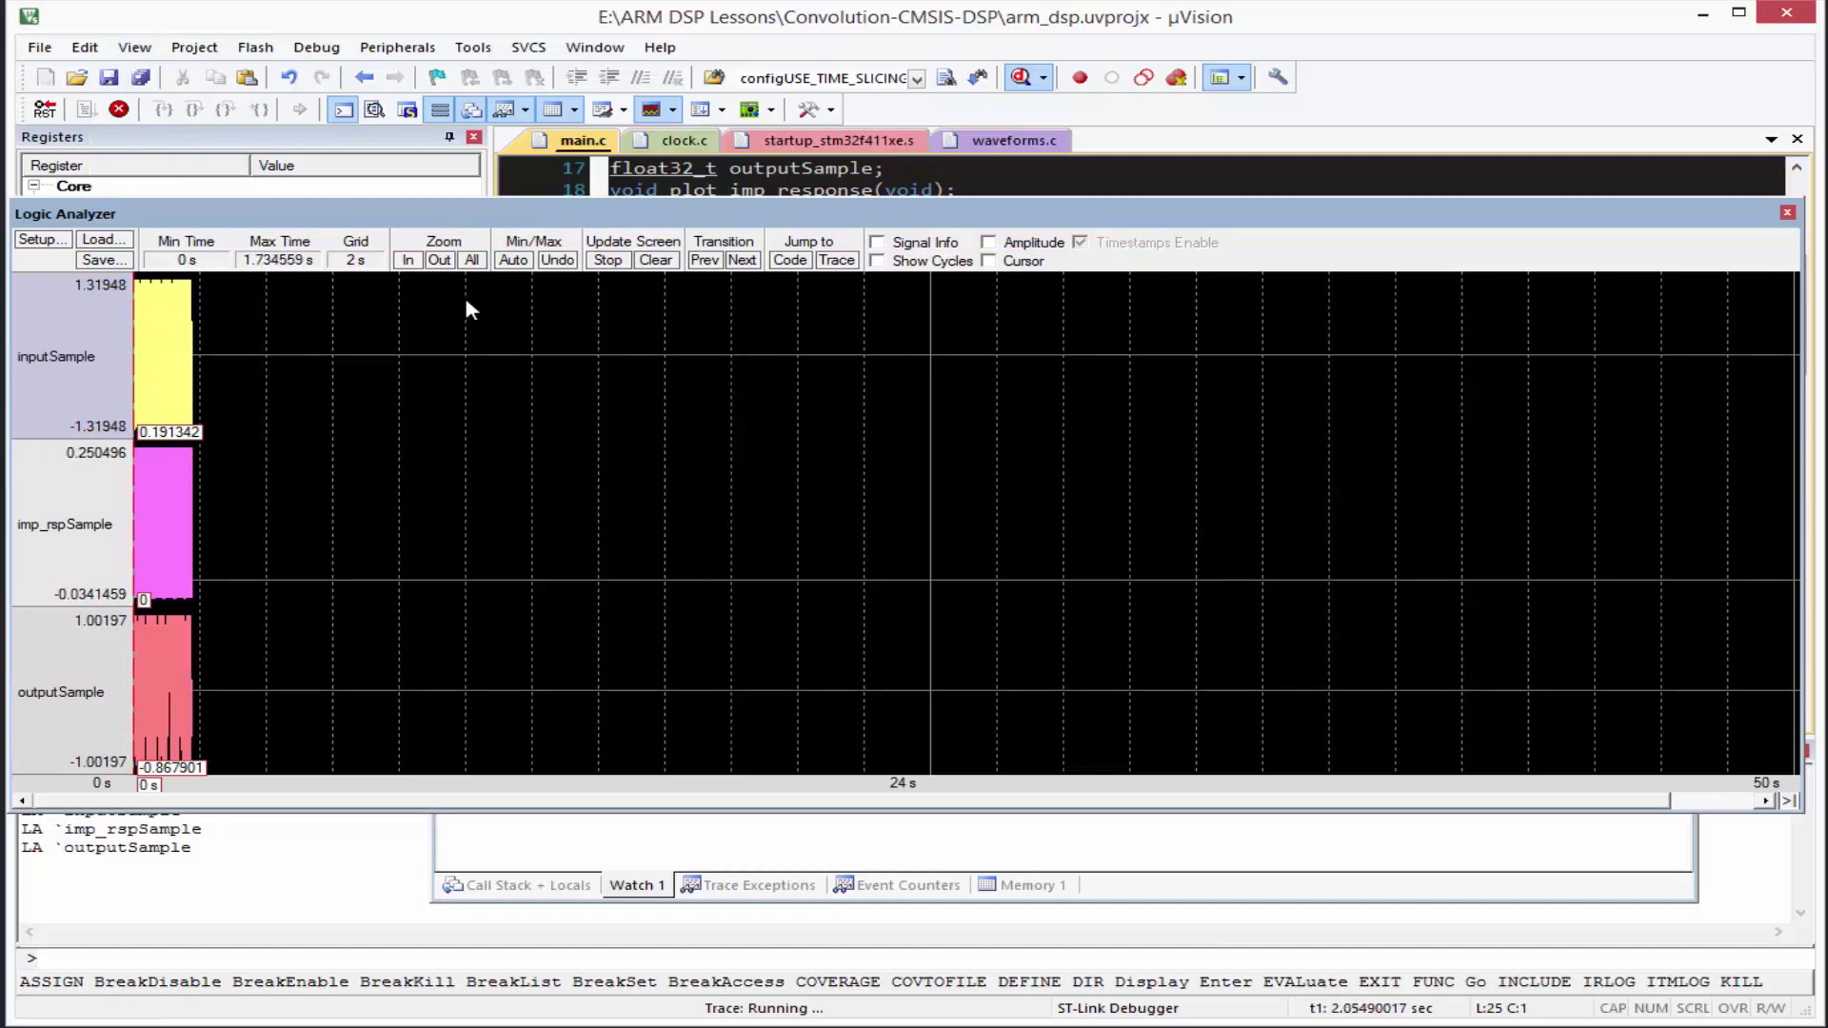
{"action": "left_click", "coordinate": [411, 264]}
{"action": "left_click", "coordinate": [410, 265]}
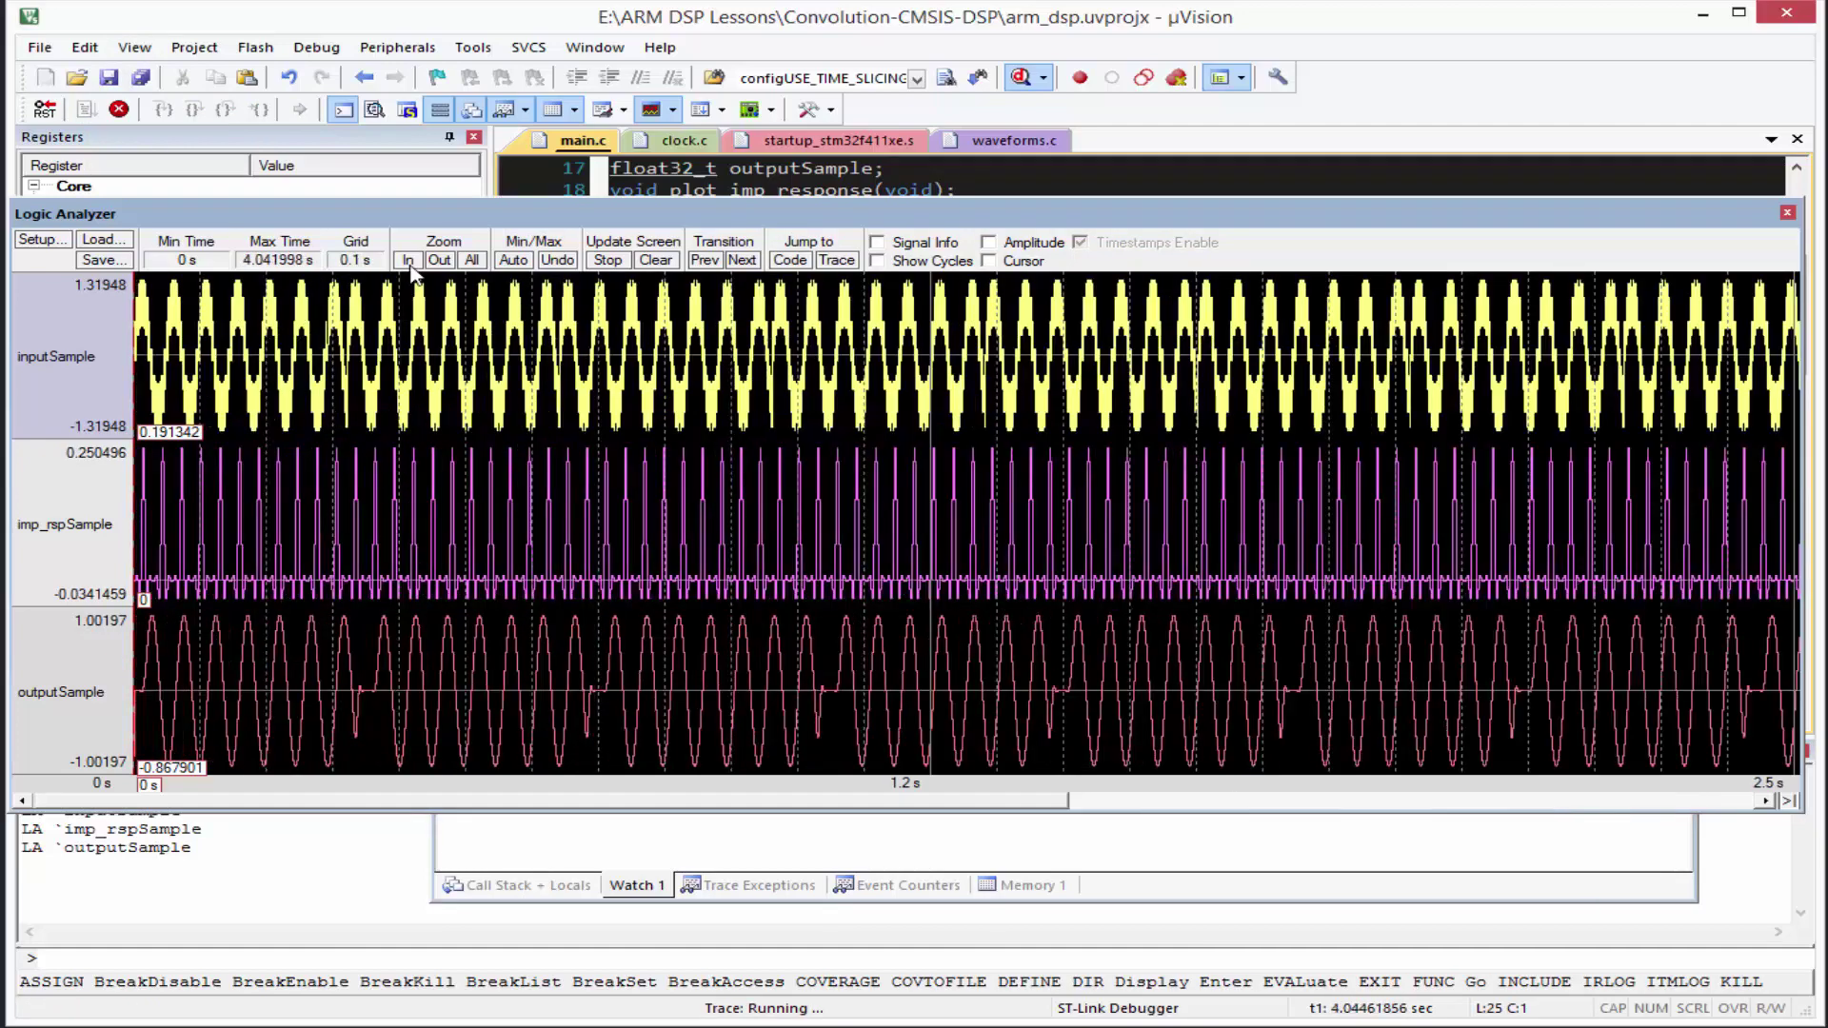
{"action": "left_click", "coordinate": [411, 266]}
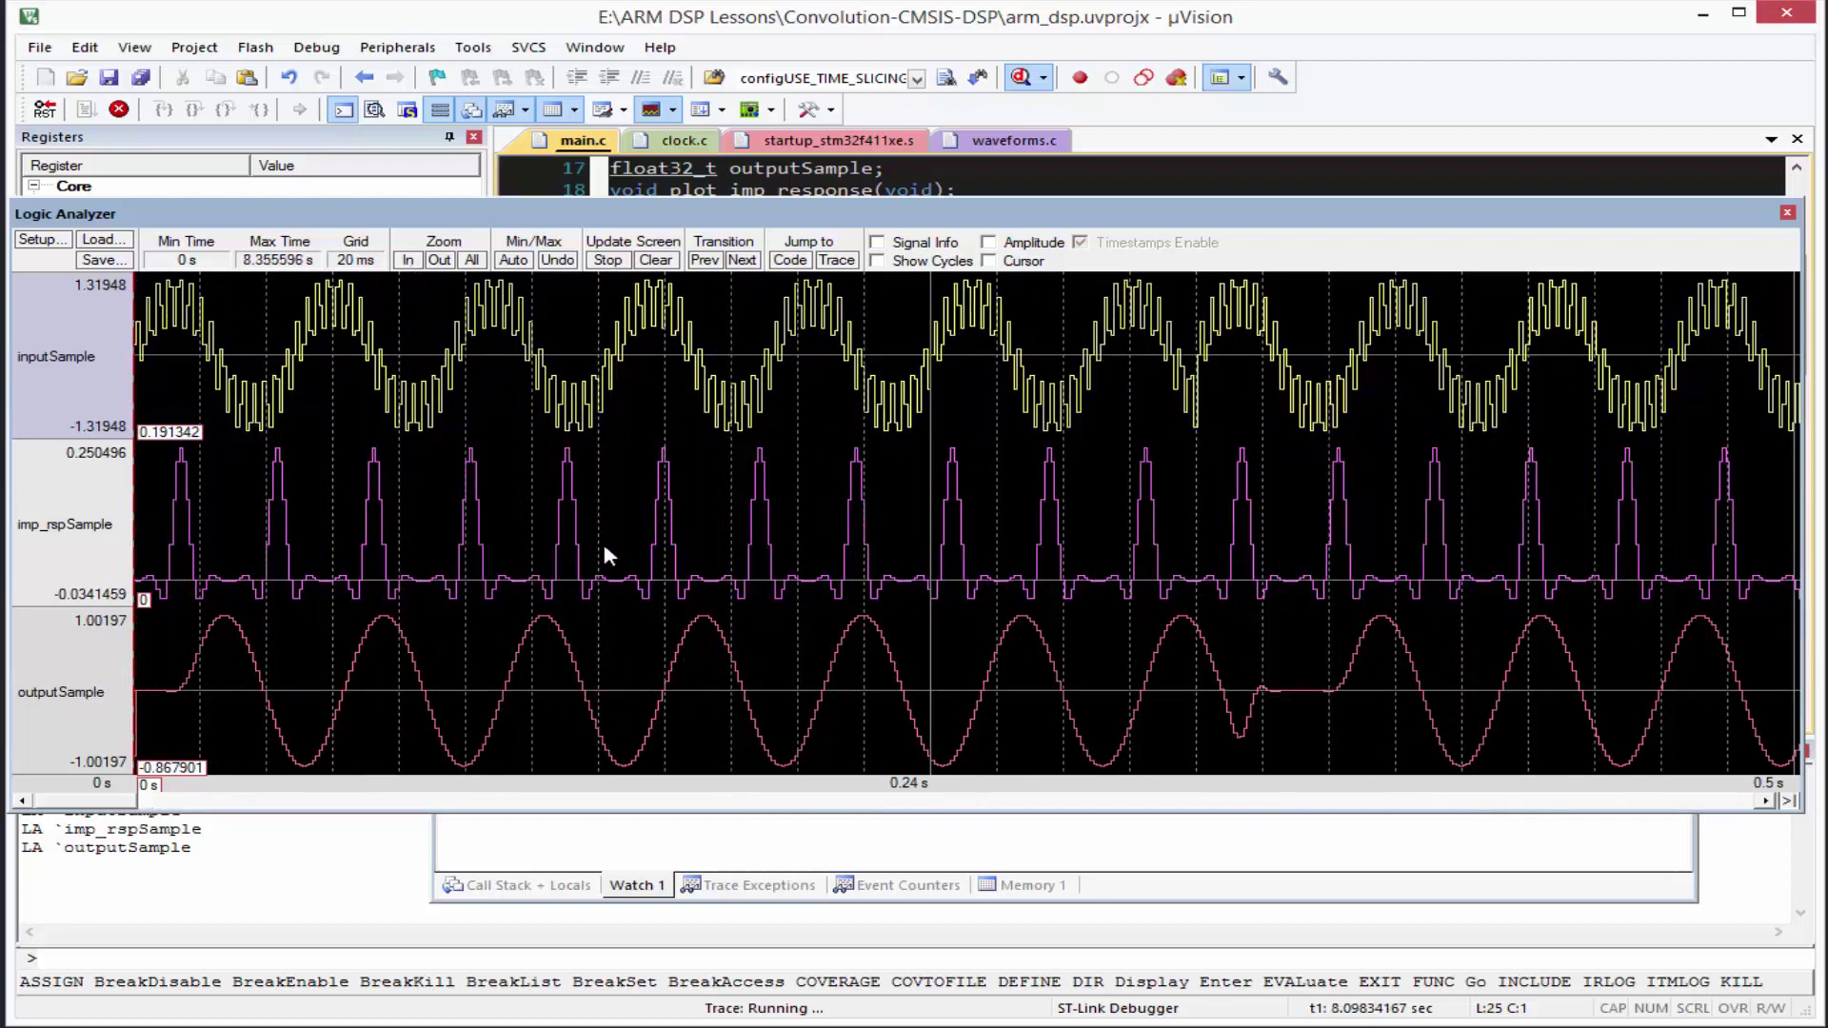
{"action": "left_click_drag", "start_coordinate": [114, 804], "coordinate": [1744, 803]}
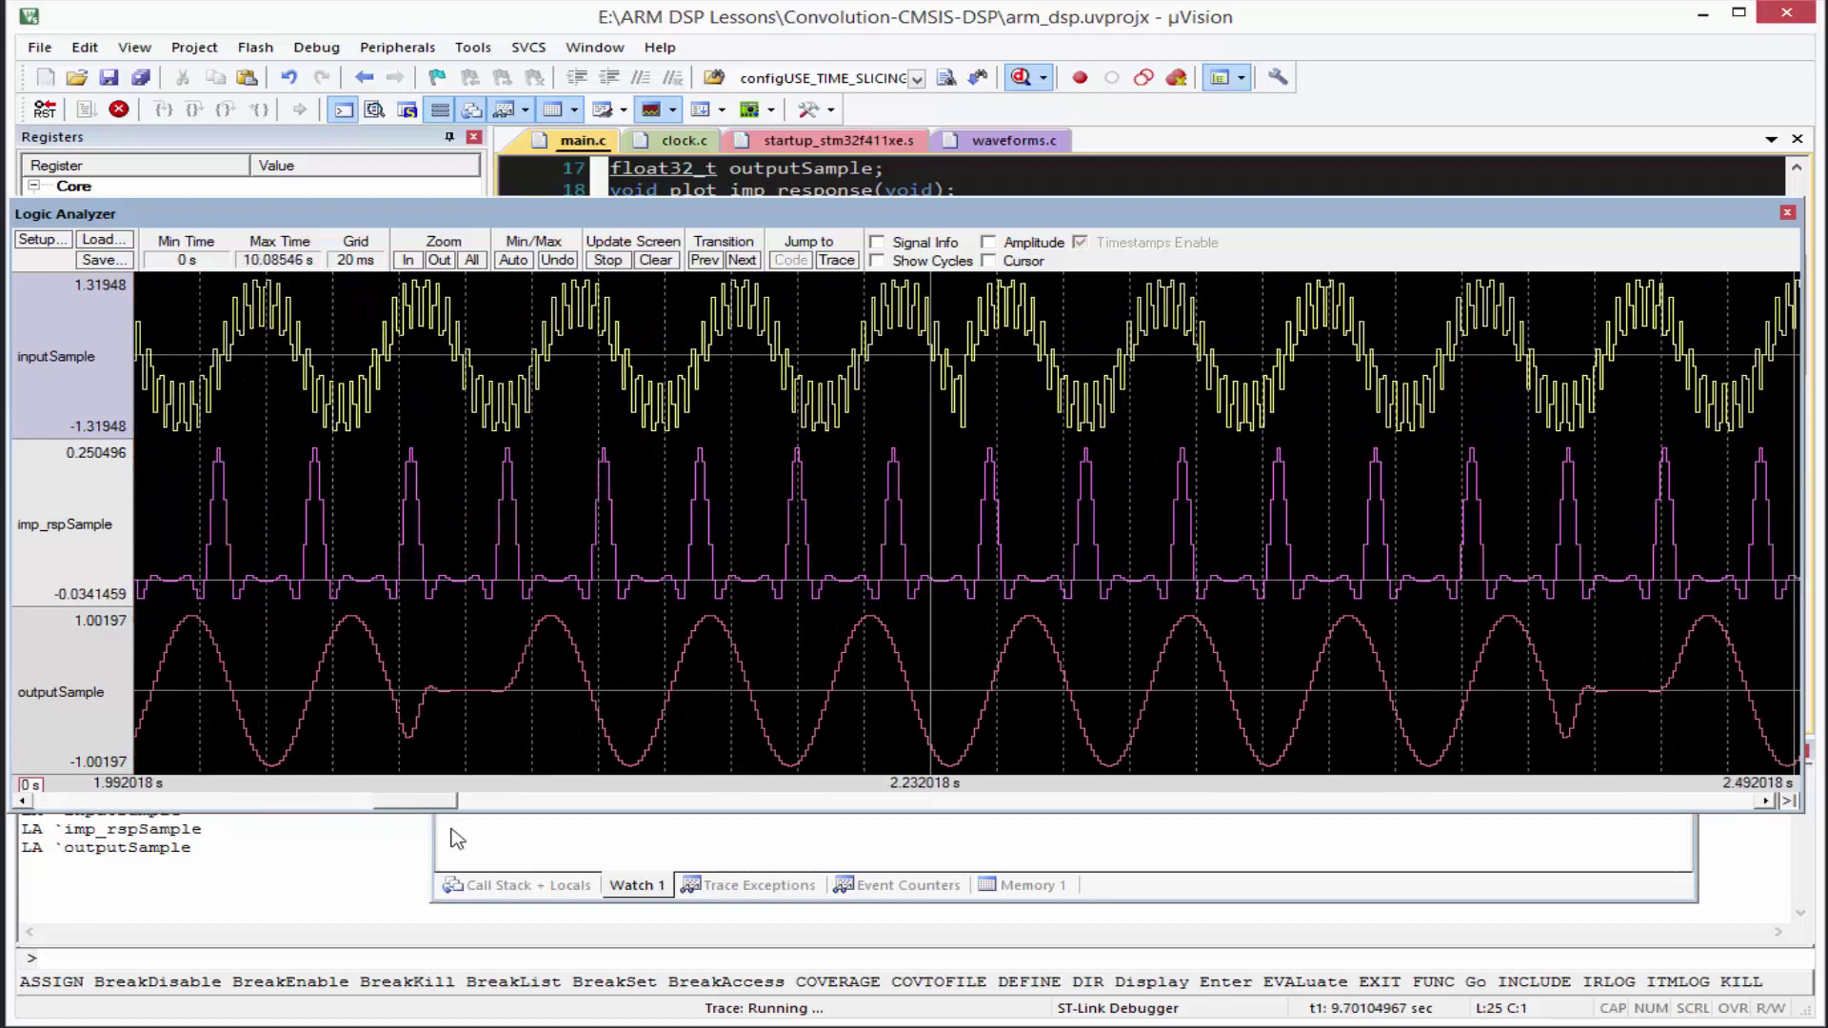